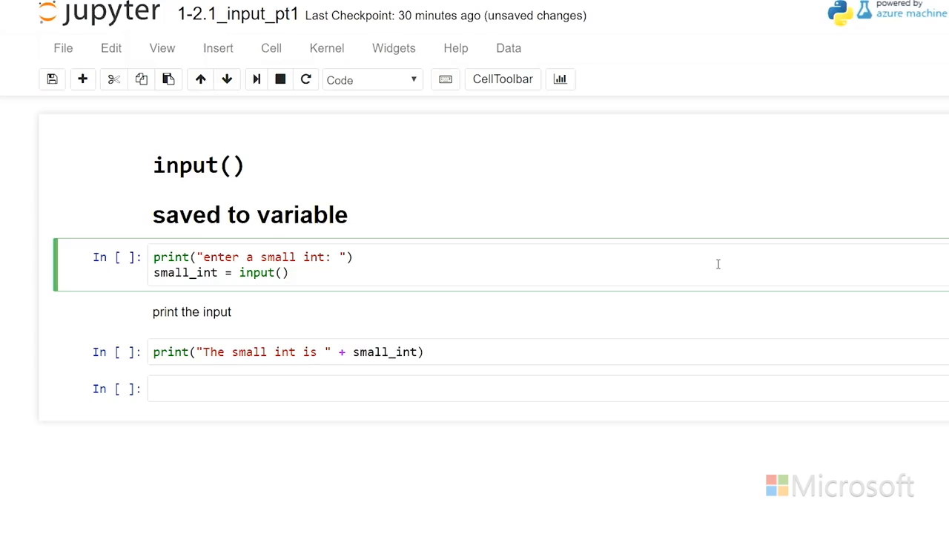
Highlight the small_int = input() line and the first print line in the input cell for emphasis.
{"action": "left_click", "coordinate": [366, 257]}
{"action": "left_click_drag", "start_coordinate": [291, 273], "coordinate": [153, 273]}
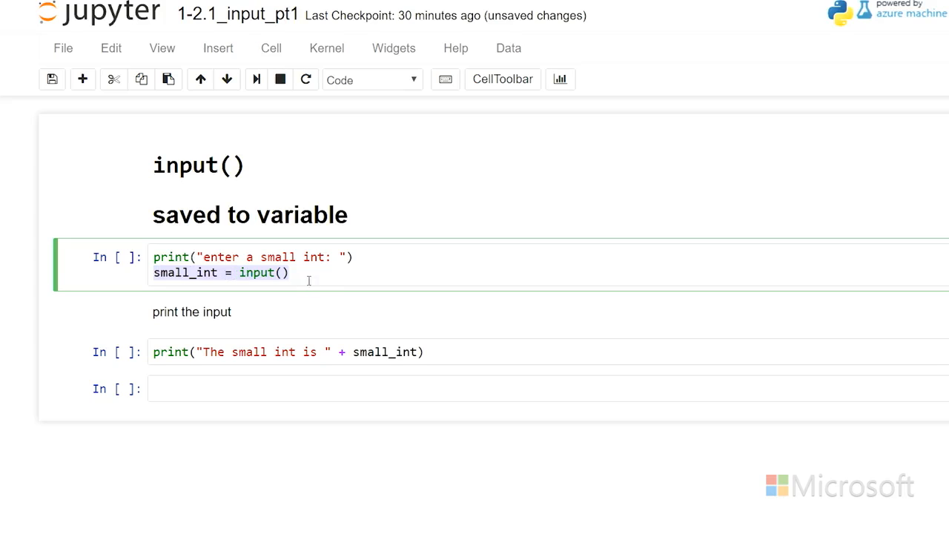
{"action": "left_click", "coordinate": [339, 275]}
{"action": "left_click_drag", "start_coordinate": [354, 258], "coordinate": [126, 252]}
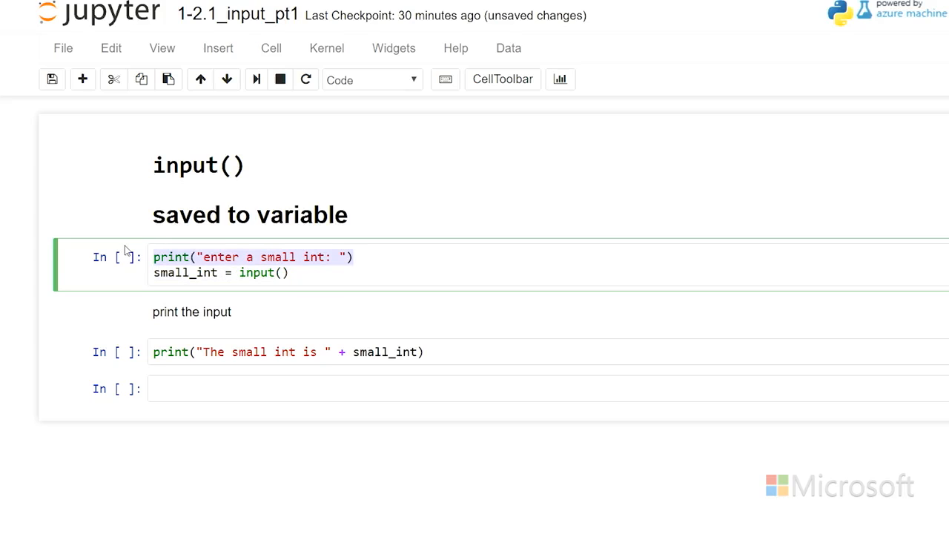
{"action": "left_click", "coordinate": [351, 283]}
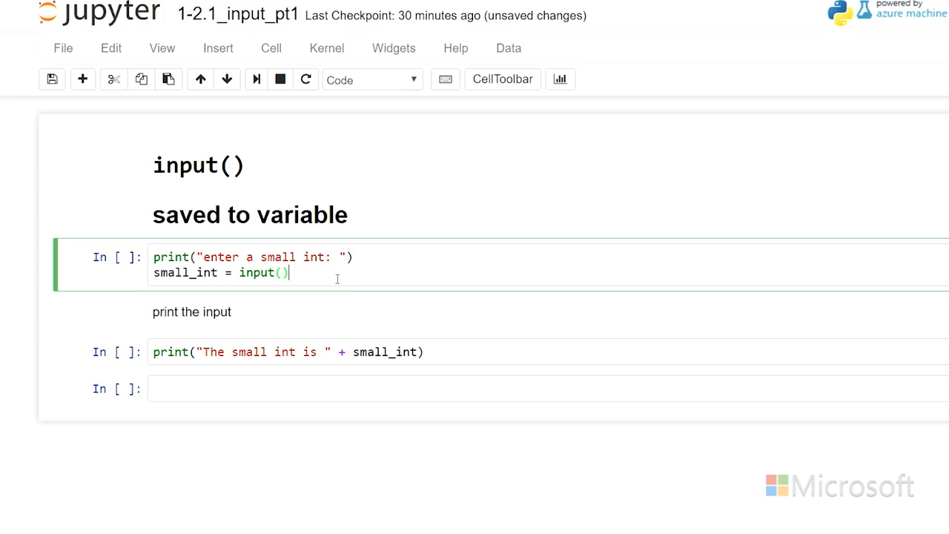
Run the input cell and enter 3 at its prompt, then move to the end of the print line.
{"action": "key", "text": "shift+Return"}
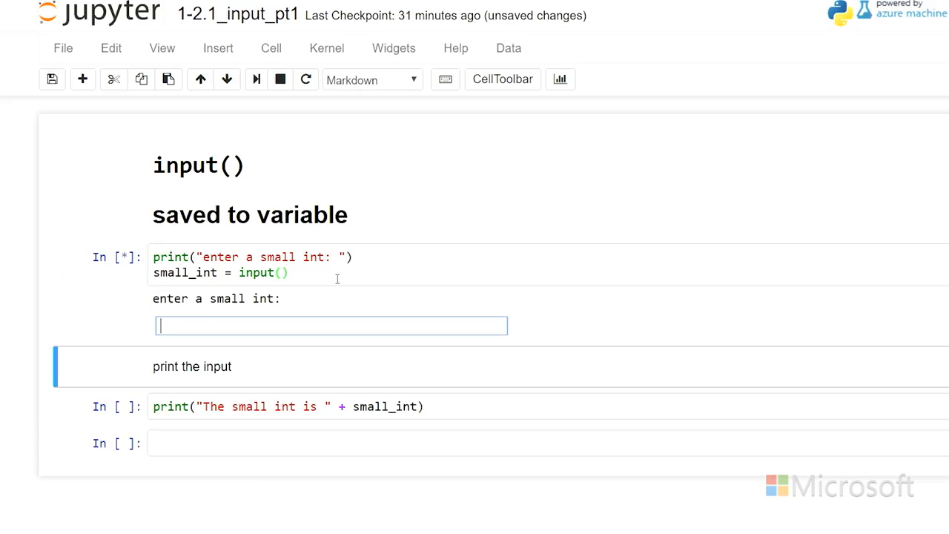
{"action": "type", "text": "3"}
{"action": "key", "text": "Return"}
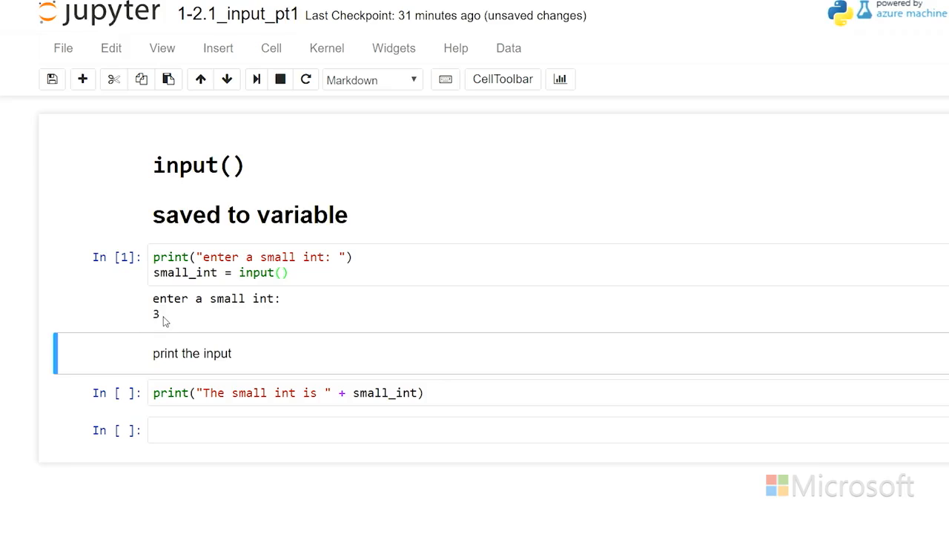
{"action": "left_click", "coordinate": [254, 391]}
{"action": "left_click", "coordinate": [435, 393]}
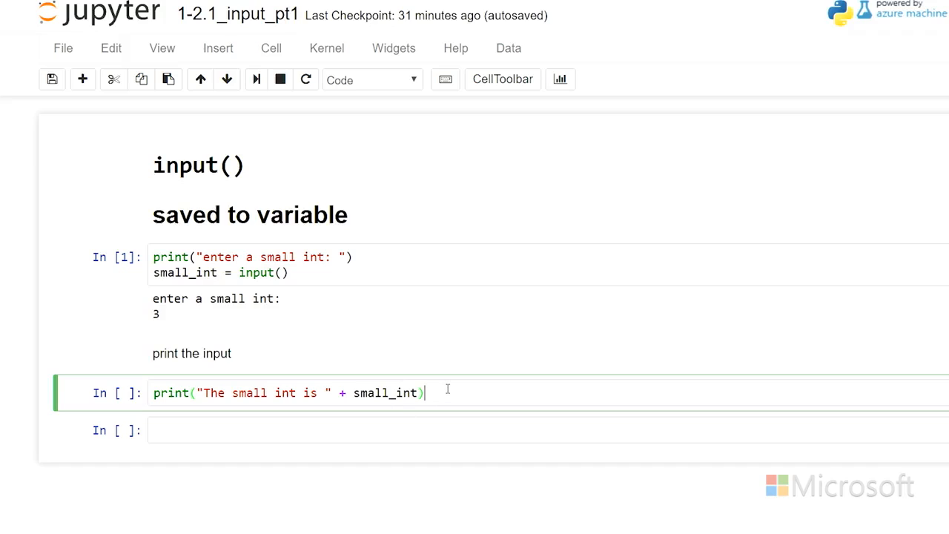
Run the print cell so it outputs 'The small int is 3'.
{"action": "key", "text": "ctrl+Return"}
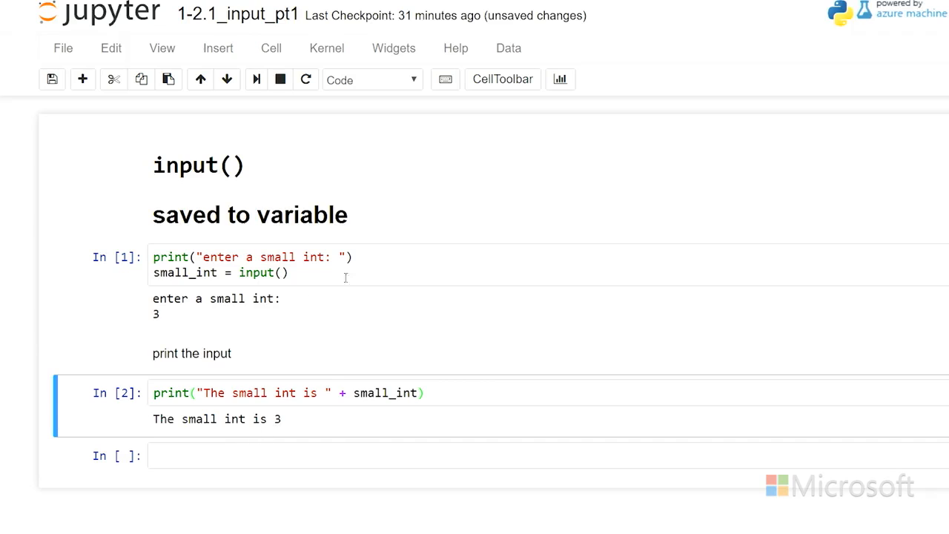
{"action": "left_click", "coordinate": [359, 260]}
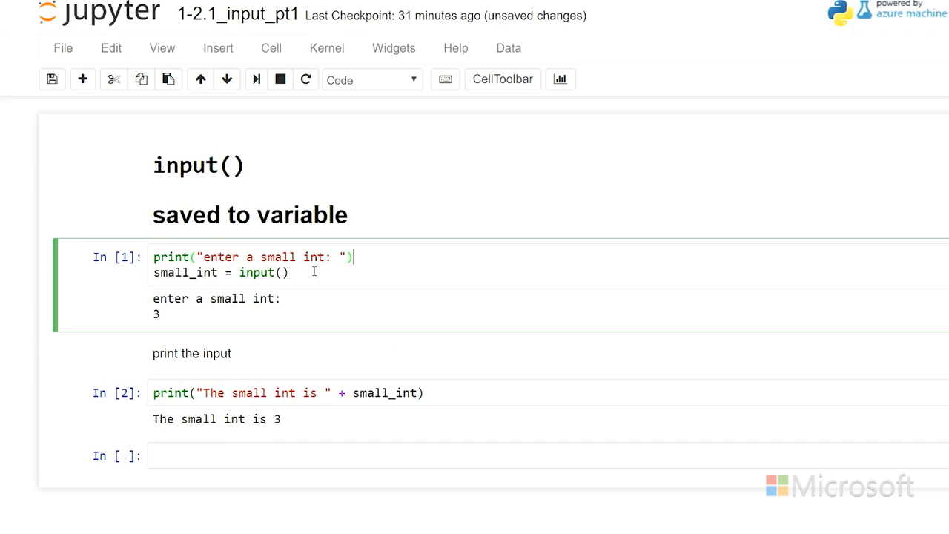
Rerun the input cell with 5 and the print cell to output 'The small int is 5'.
{"action": "key", "text": "shift+Return"}
{"action": "type", "text": "5"}
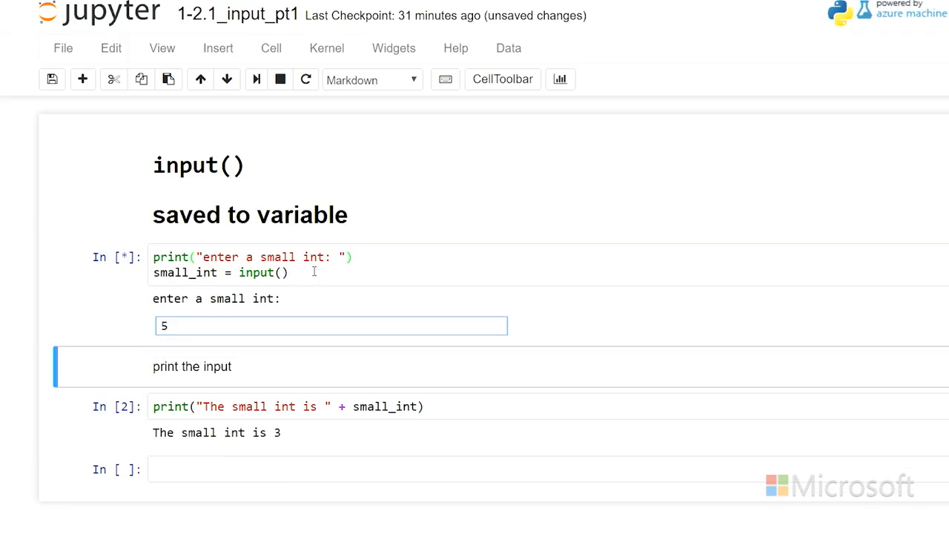
{"action": "key", "text": "Return"}
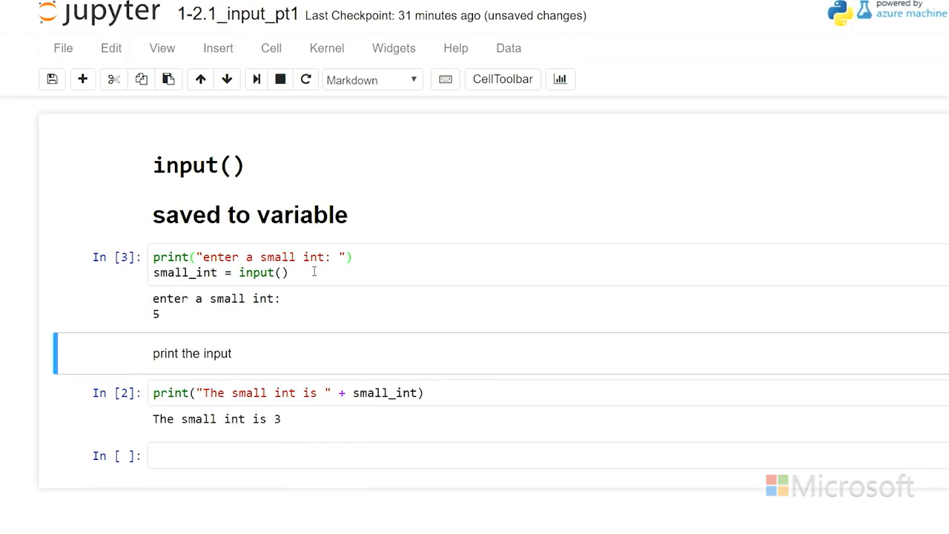
{"action": "left_click", "coordinate": [363, 394]}
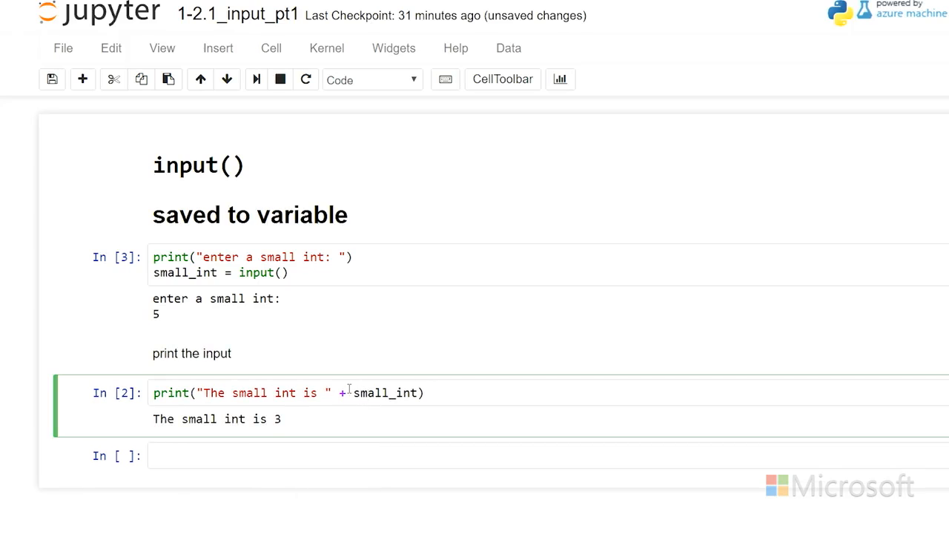
{"action": "key", "text": "shift+Return"}
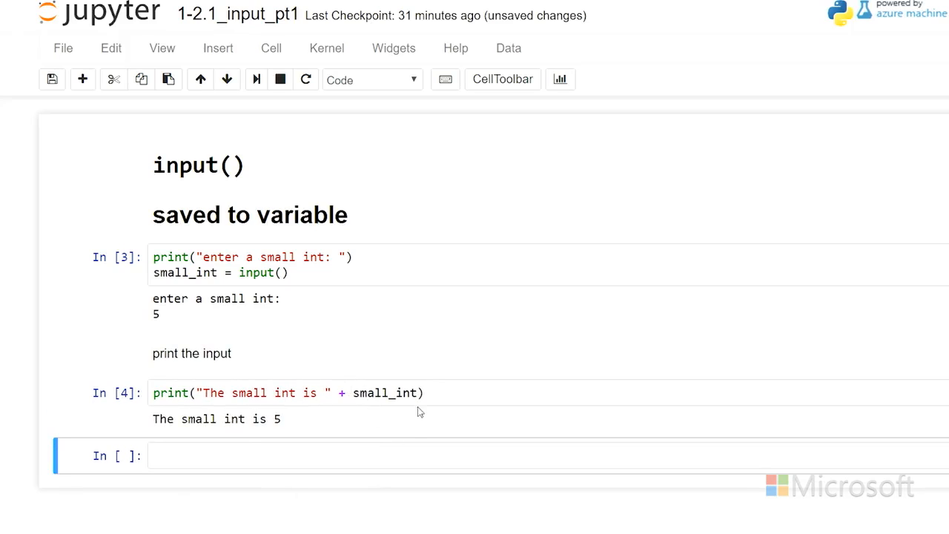